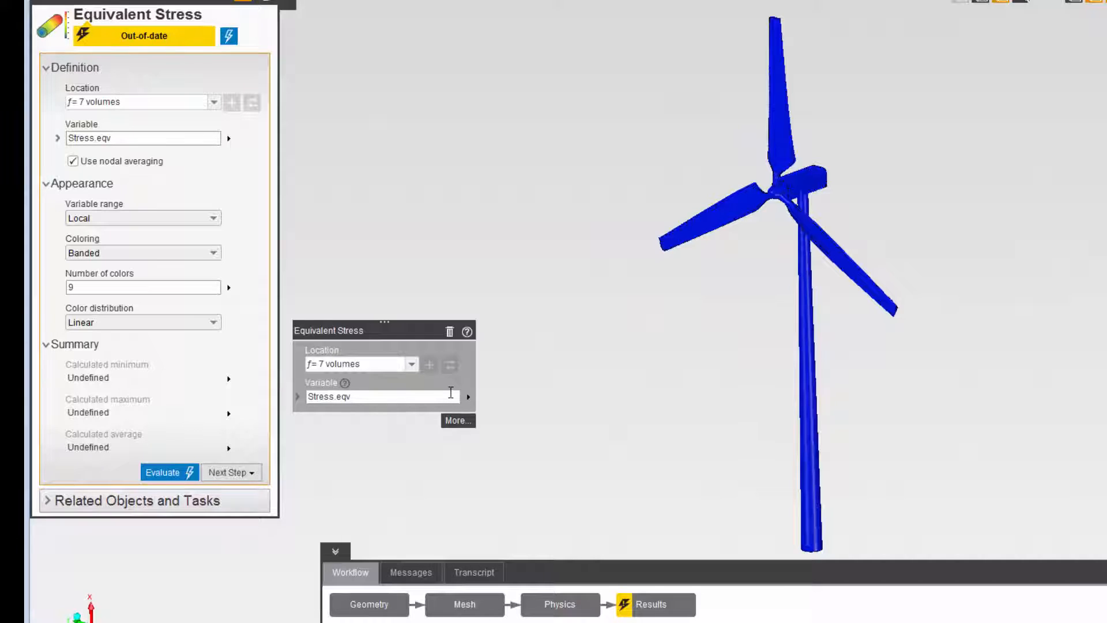
Evaluate the equivalent stress contour and set its coloring to Smooth
left_click(229, 37)
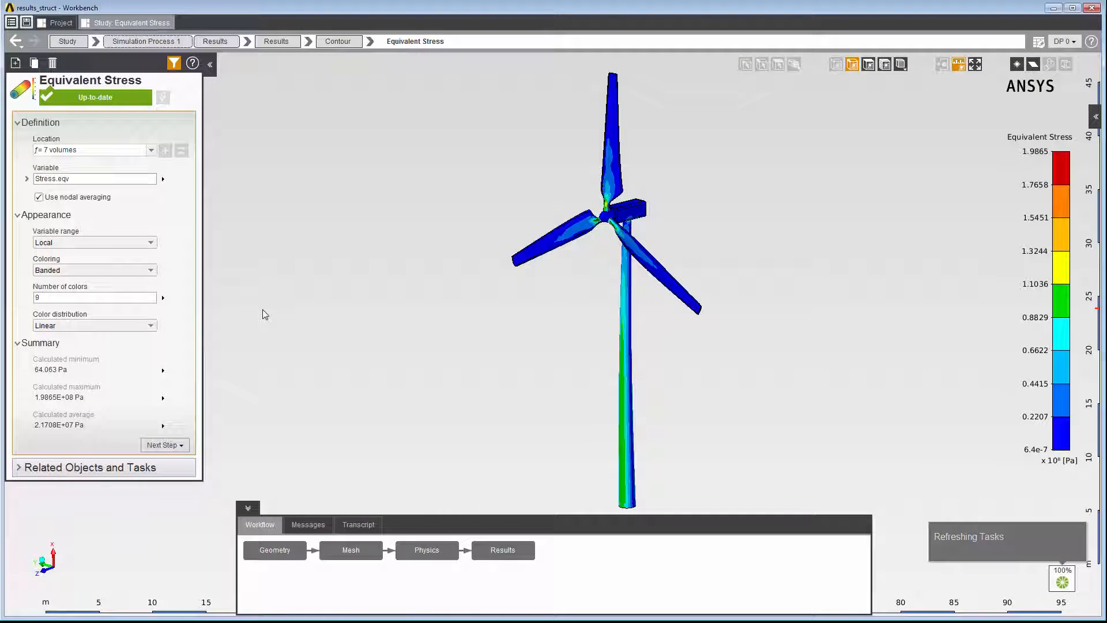
left_click(148, 271)
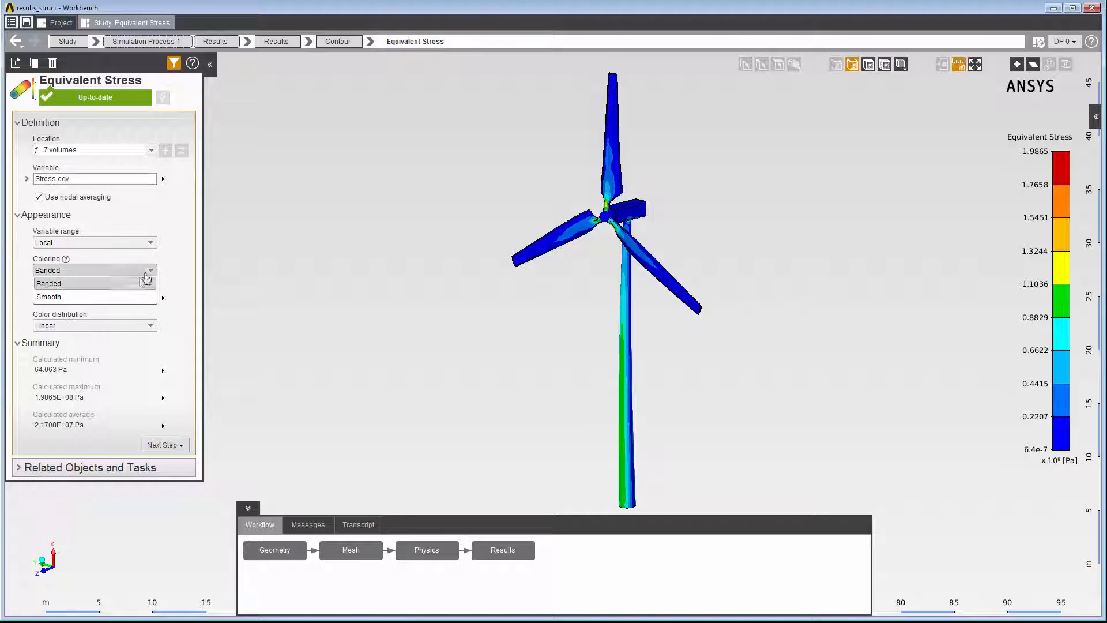
left_click(136, 297)
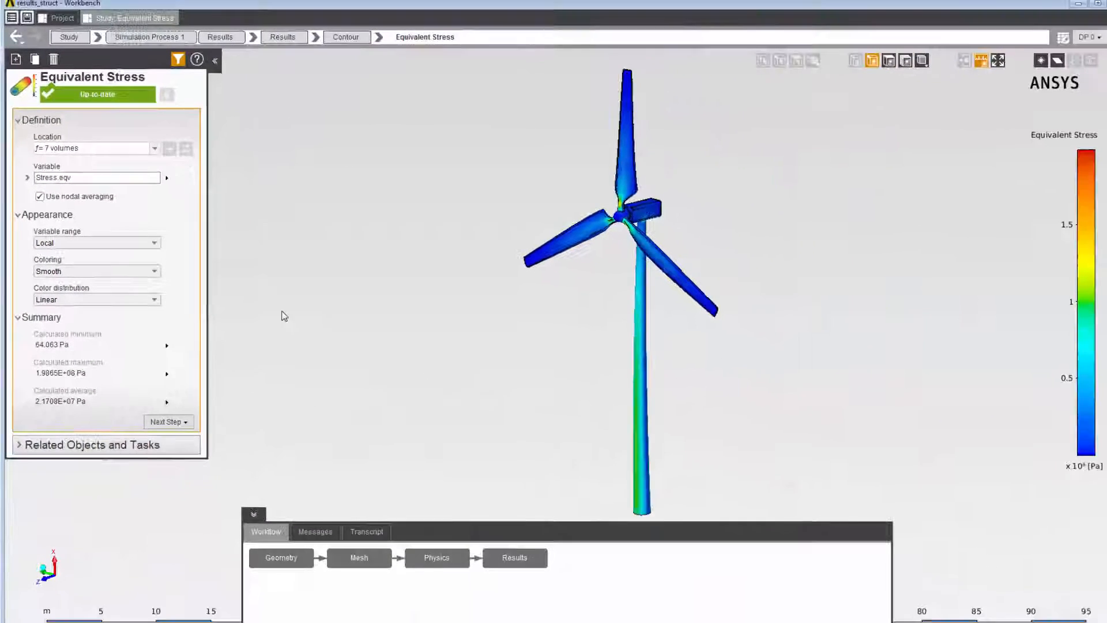
Animate the equivalent stress result on the wind turbine
right_click(276, 310)
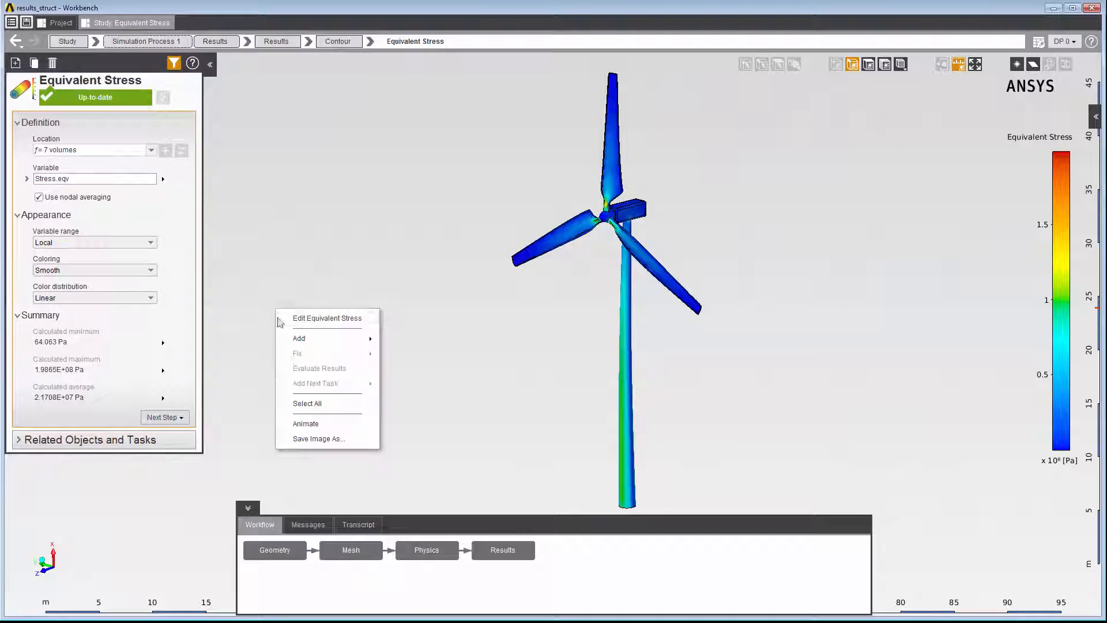
left_click(305, 421)
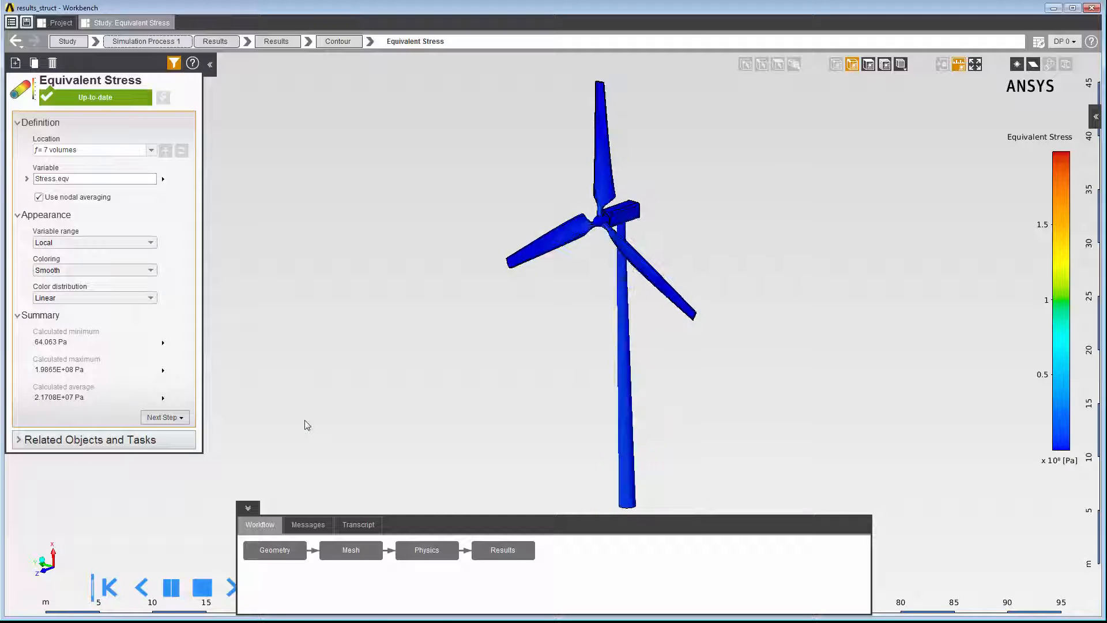
Add a vector result on the turbine's volumes with Displacement as its variable
right_click(316, 372)
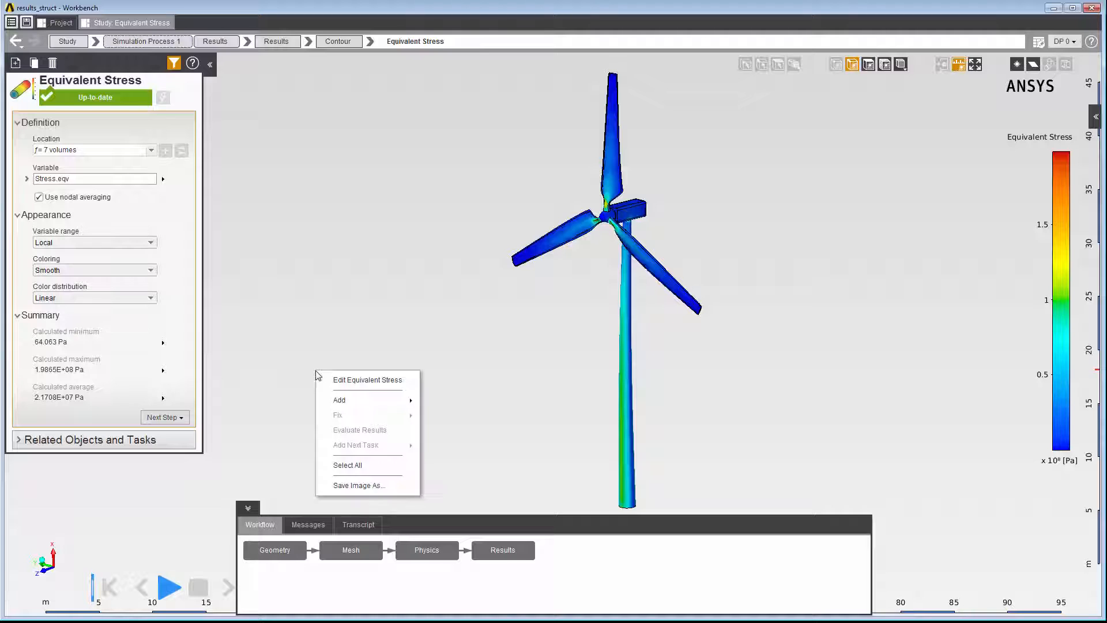
mouse_move(337, 400)
mouse_move(448, 405)
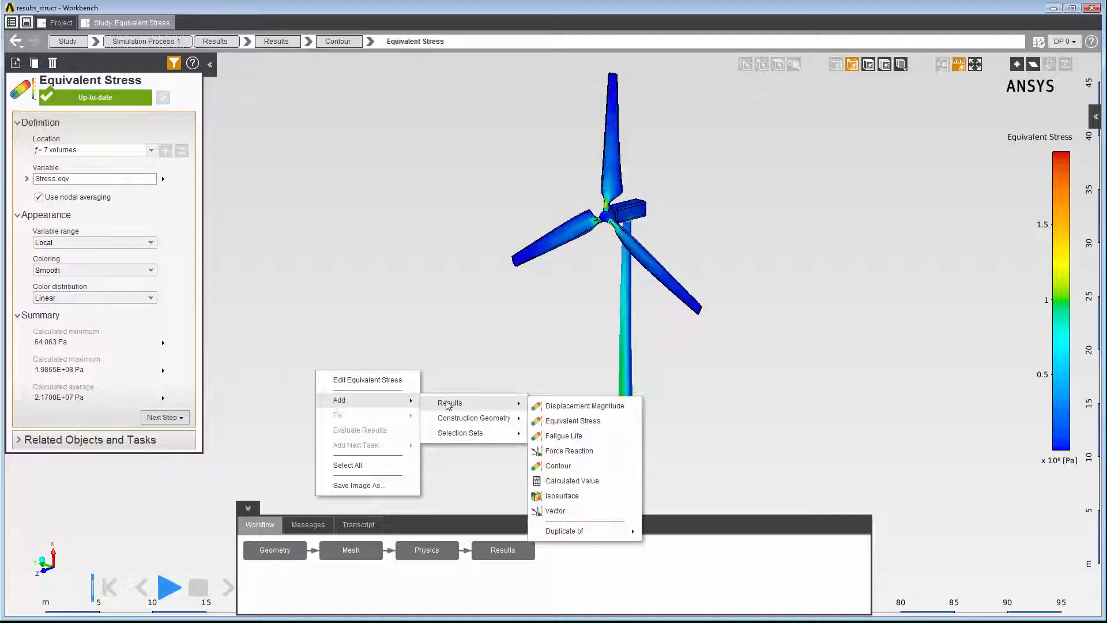
left_click(568, 509)
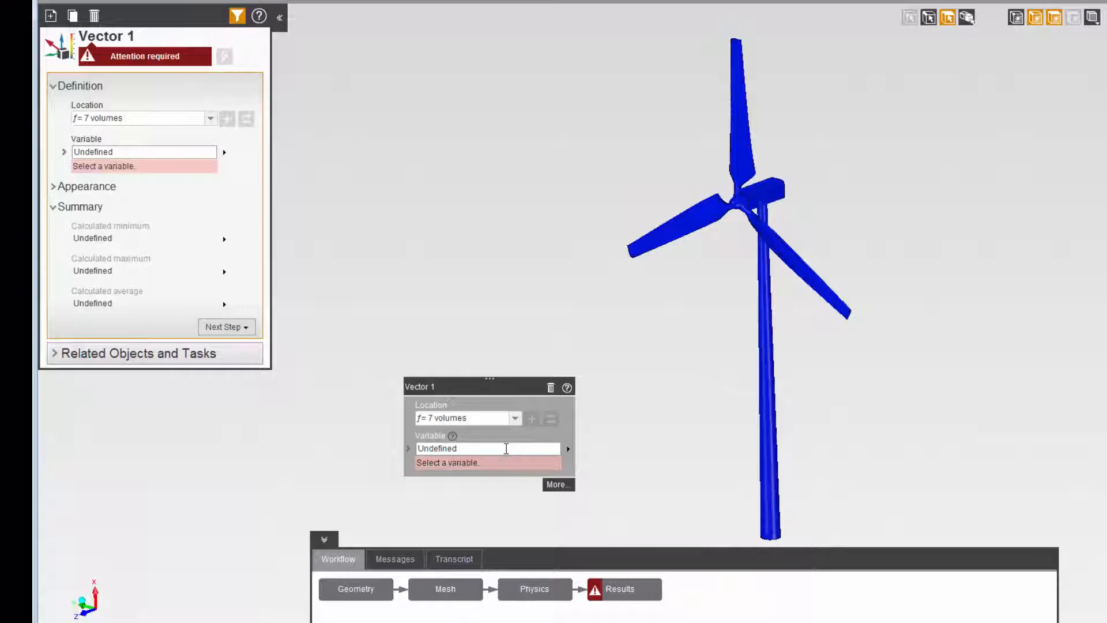
left_click(506, 448)
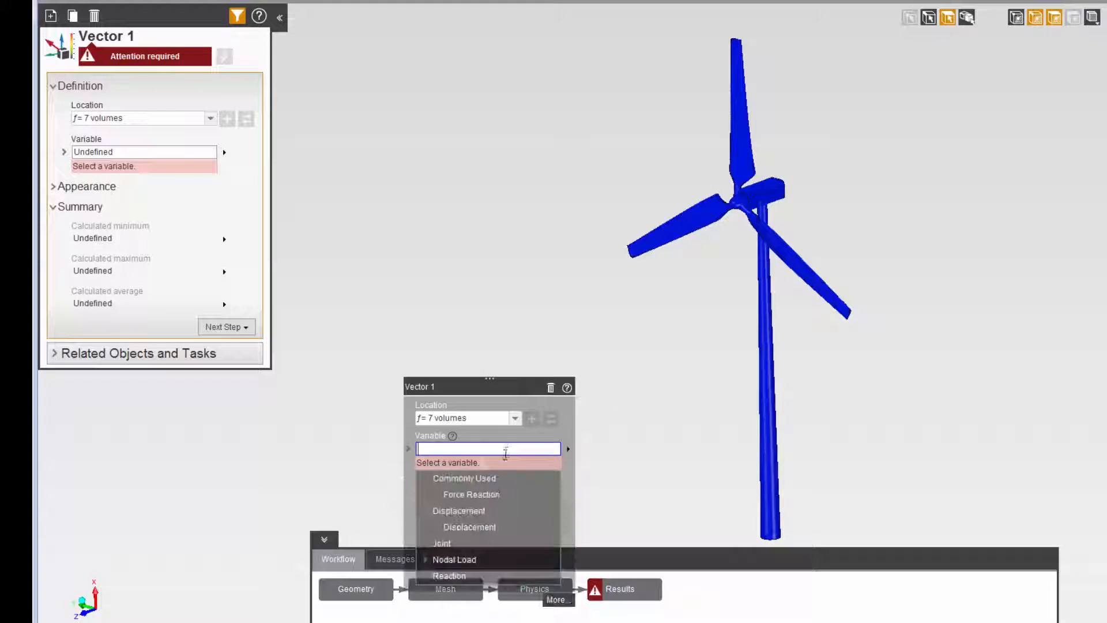
left_click(458, 527)
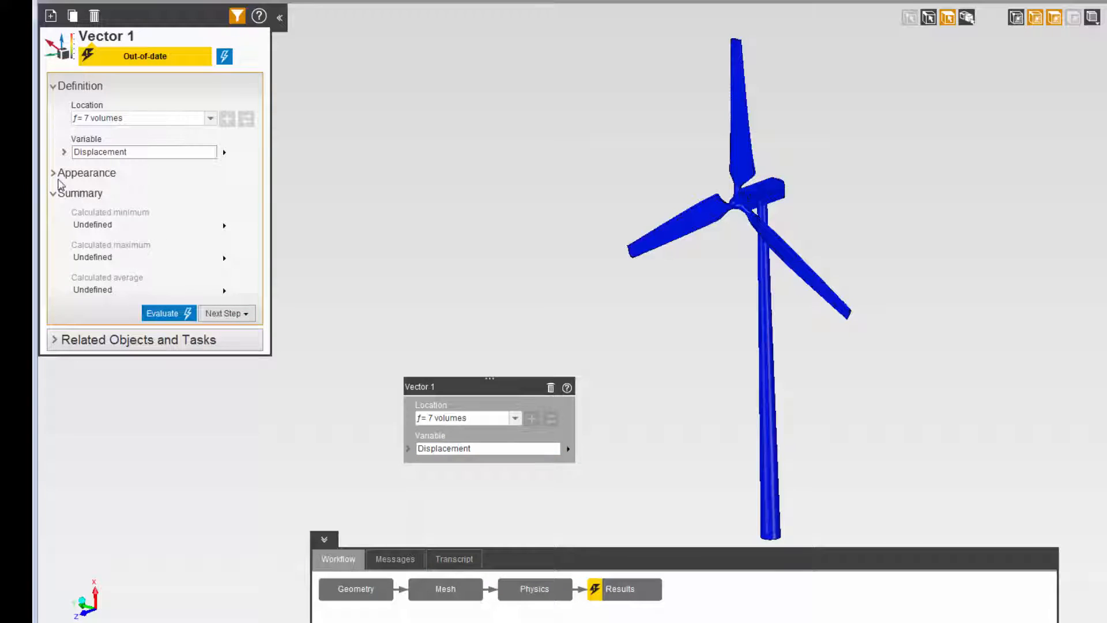
Set the displacement vector's coloring to Smooth and evaluate the result
left_click(54, 174)
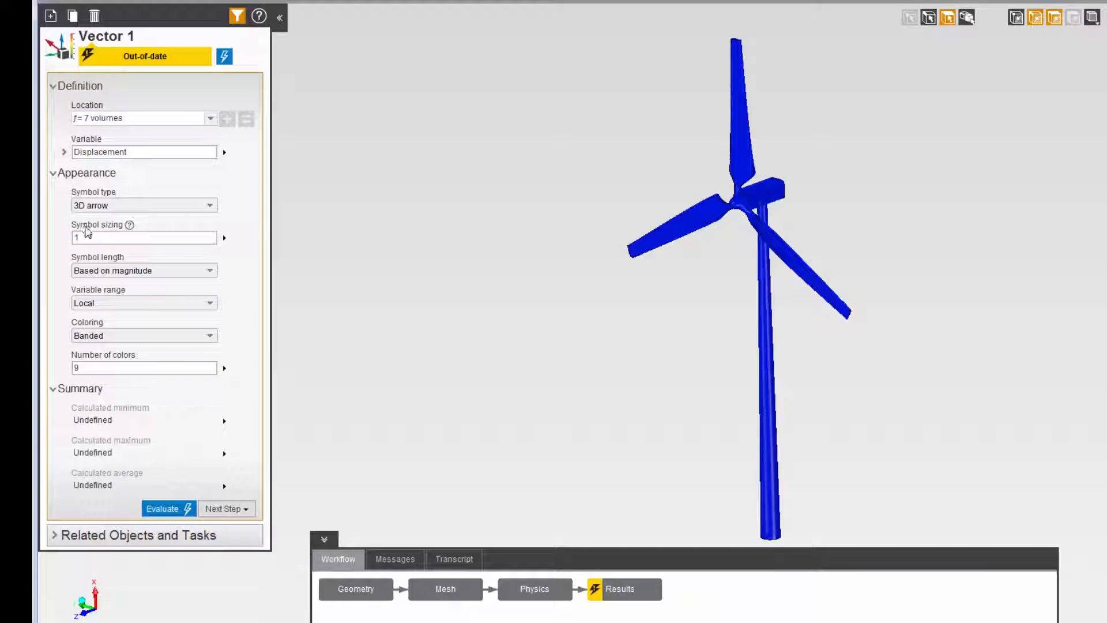
left_click(96, 335)
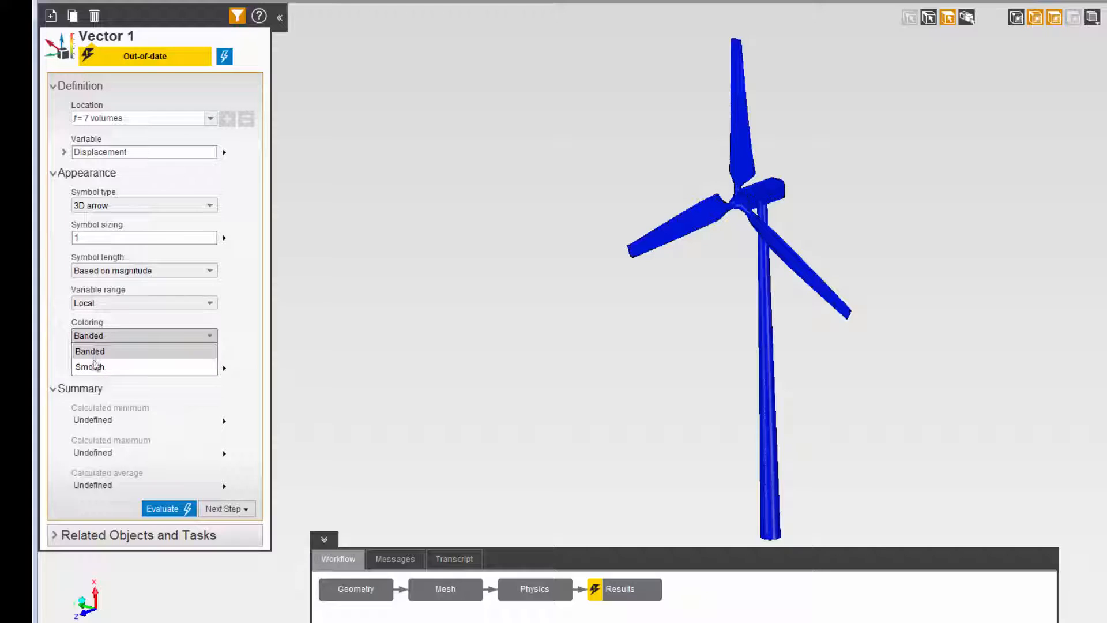
left_click(94, 366)
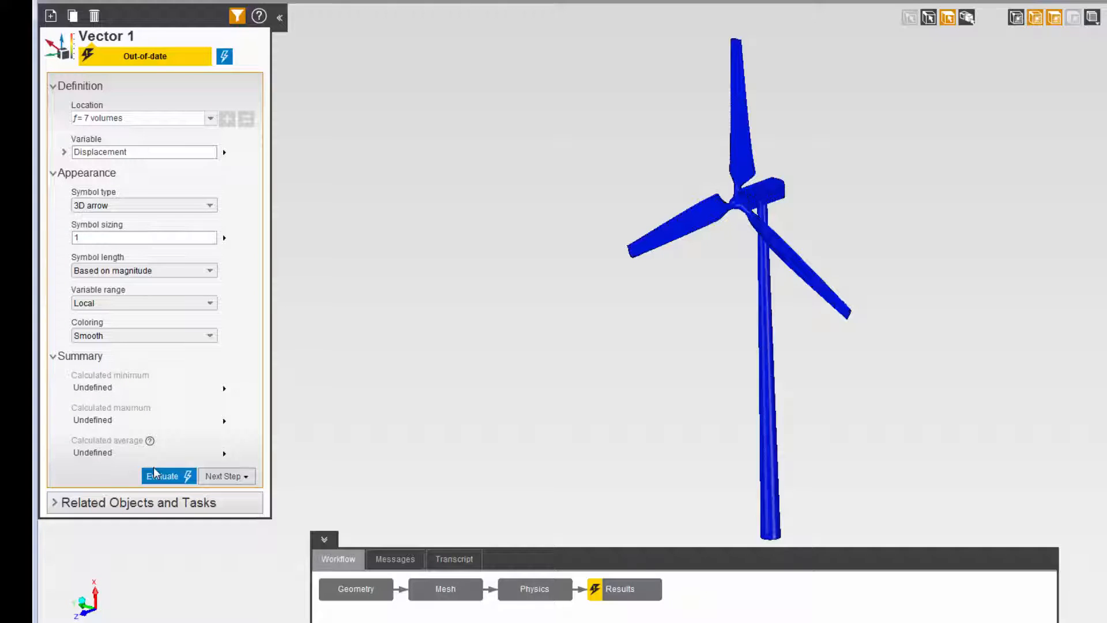
left_click(157, 476)
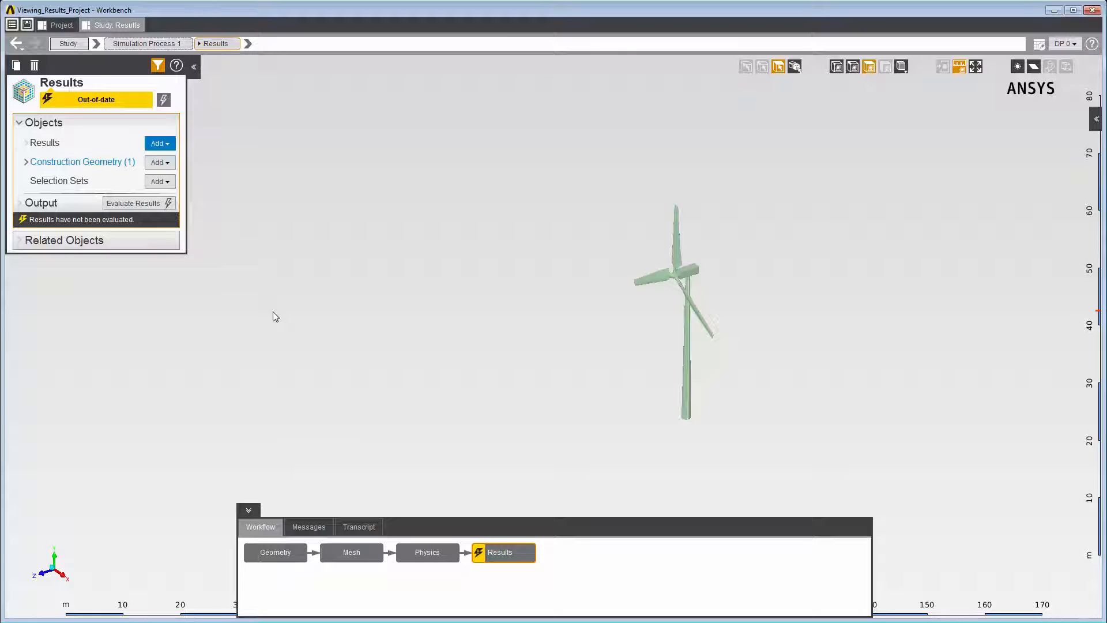
In the flow results, add an isosurface of Turbulence Kinetic Energy and evaluate it
right_click(274, 313)
mouse_move(292, 321)
mouse_move(394, 324)
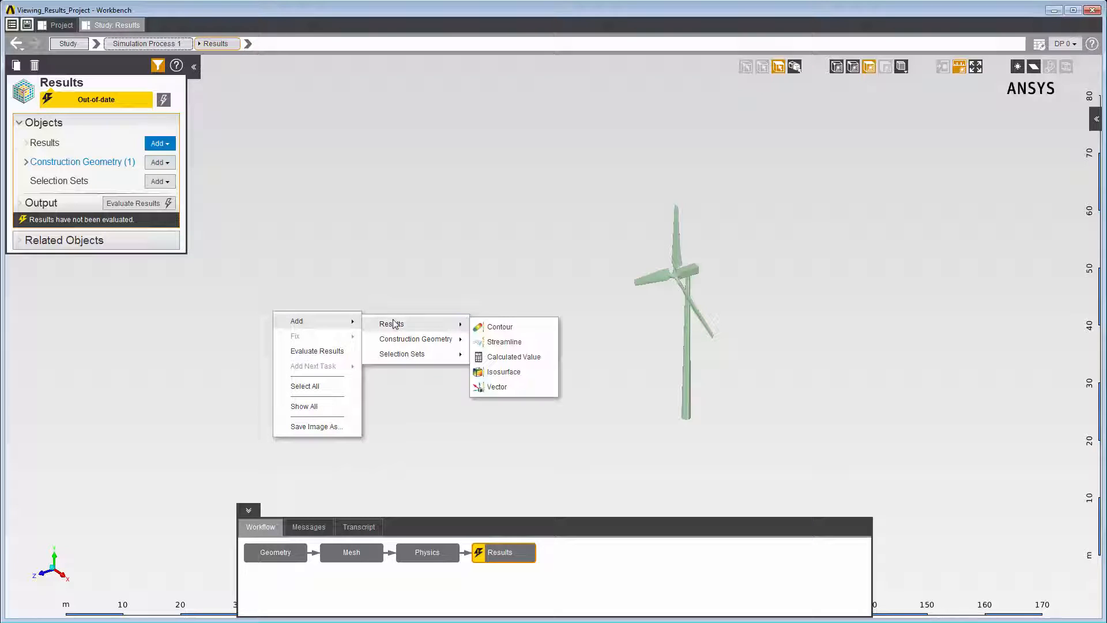
left_click(507, 371)
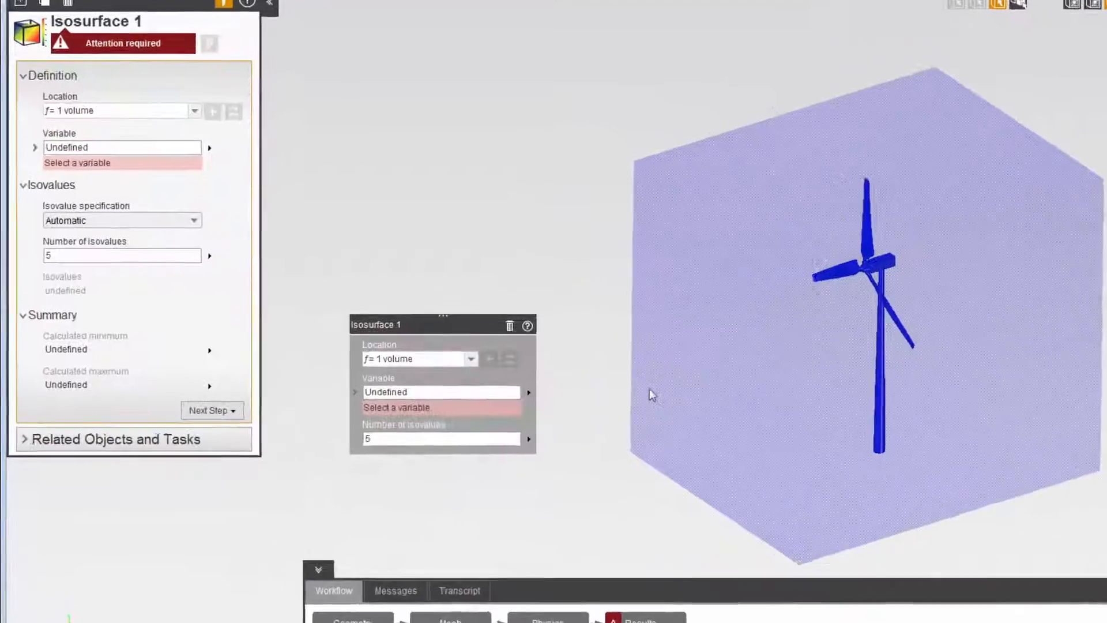
left_click(522, 394)
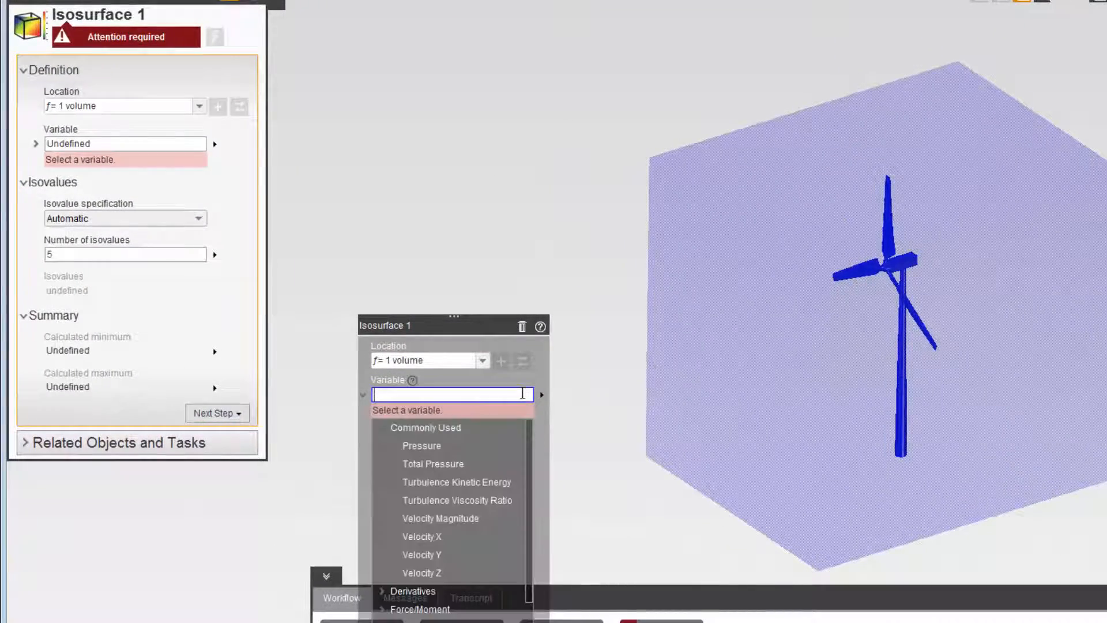
left_click(494, 487)
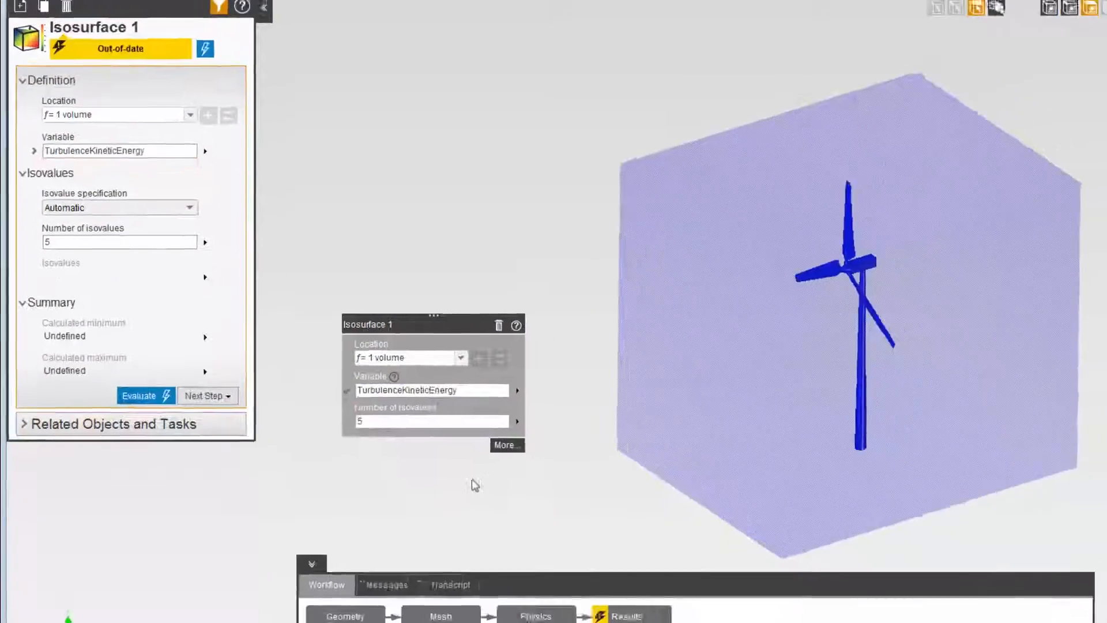
left_click(163, 100)
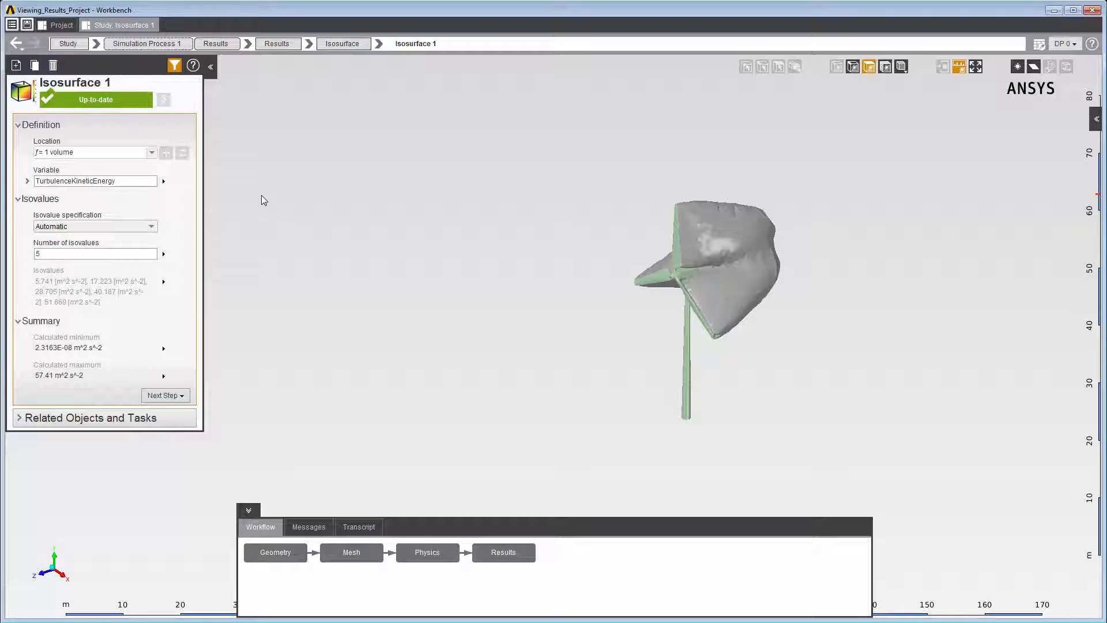
Add a contour of Pressure located on Isosurface 1 and evaluate it
right_click(261, 196)
mouse_move(278, 221)
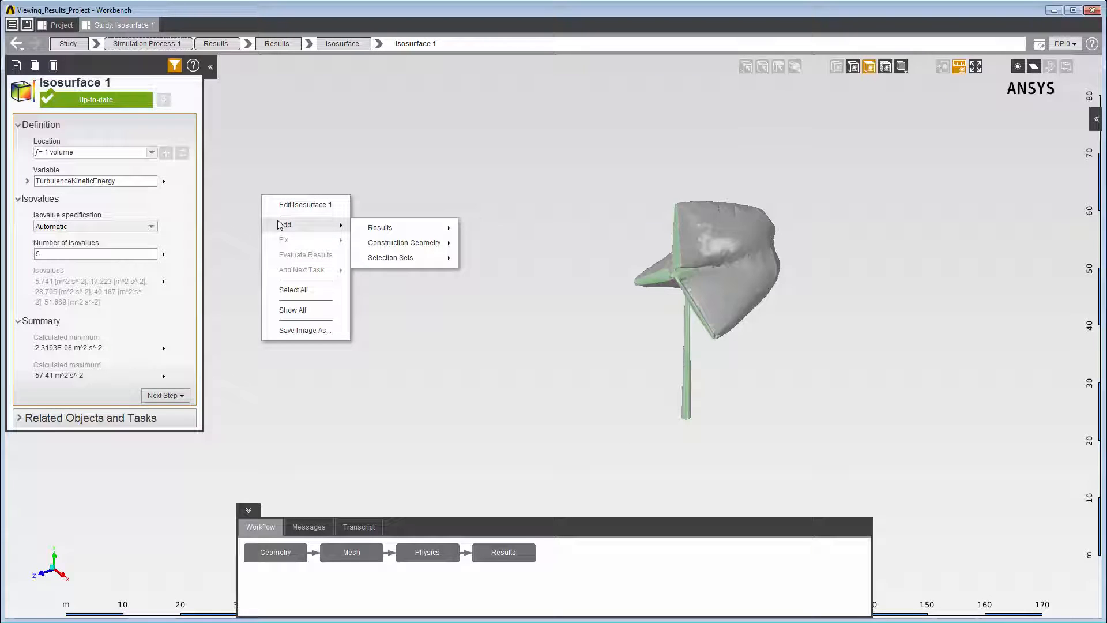
left_click(477, 231)
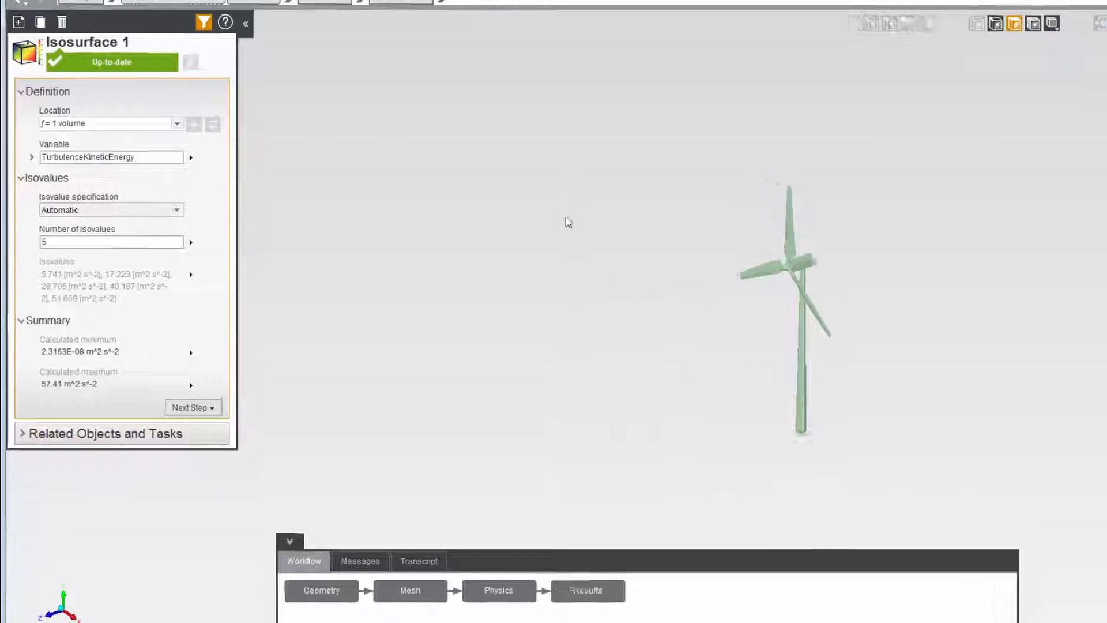
left_click(447, 232)
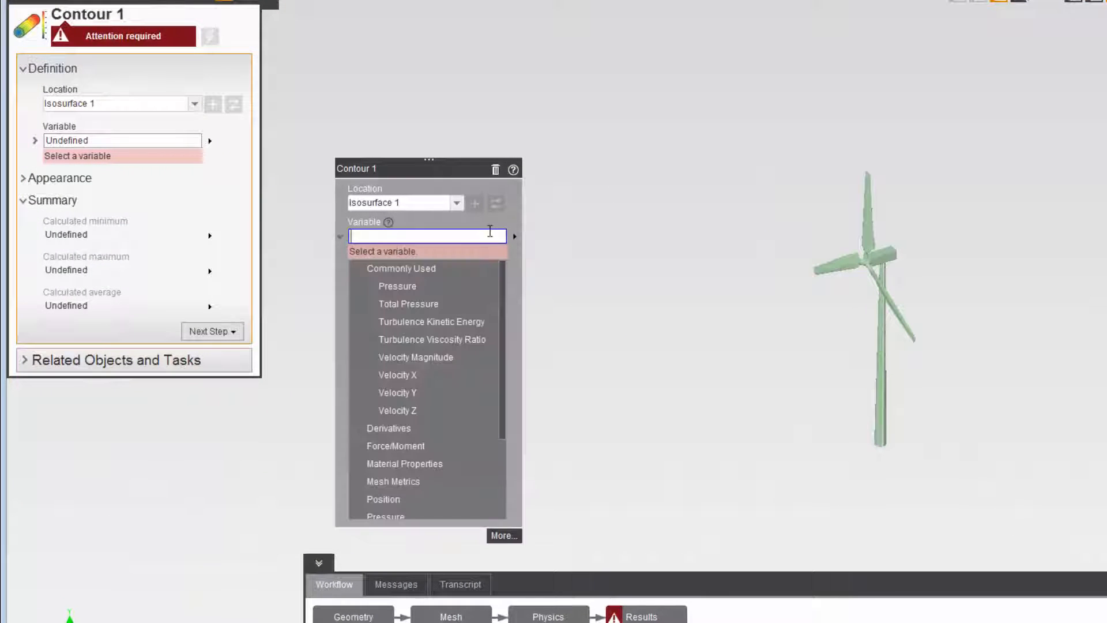
left_click(418, 284)
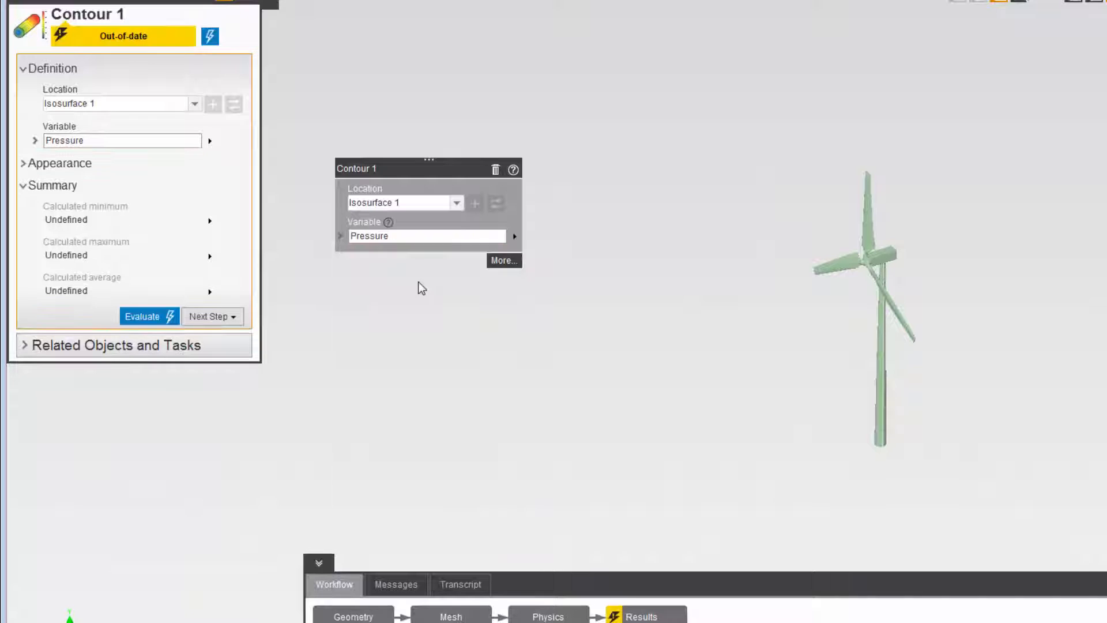
left_click(210, 37)
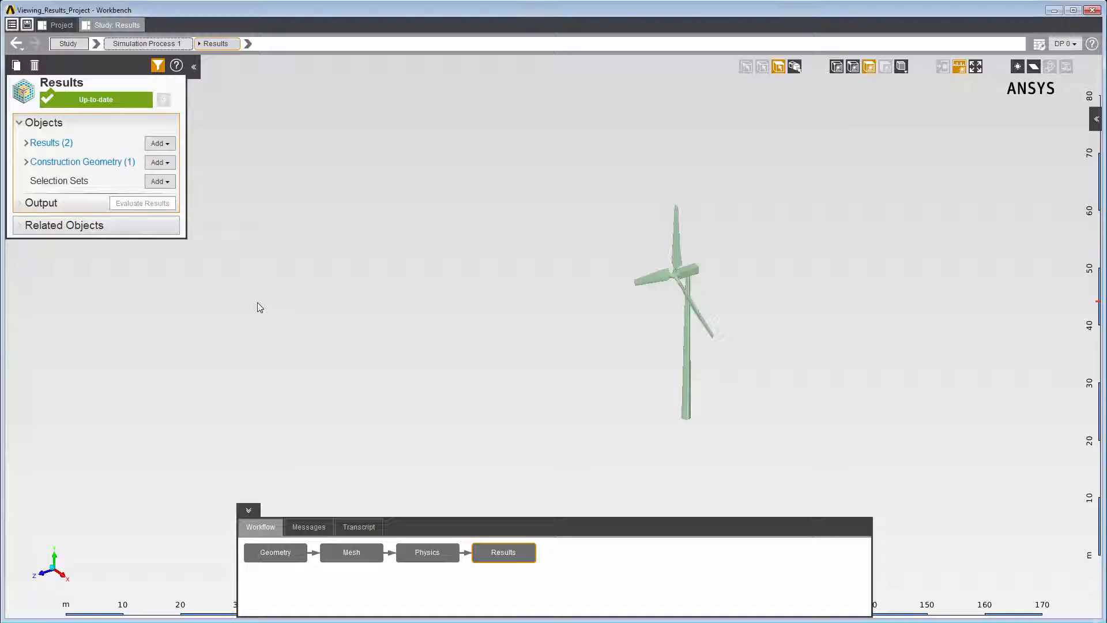
Add a vector result on the flow volume with Velocity as its variable
right_click(258, 303)
mouse_move(279, 312)
mouse_move(385, 317)
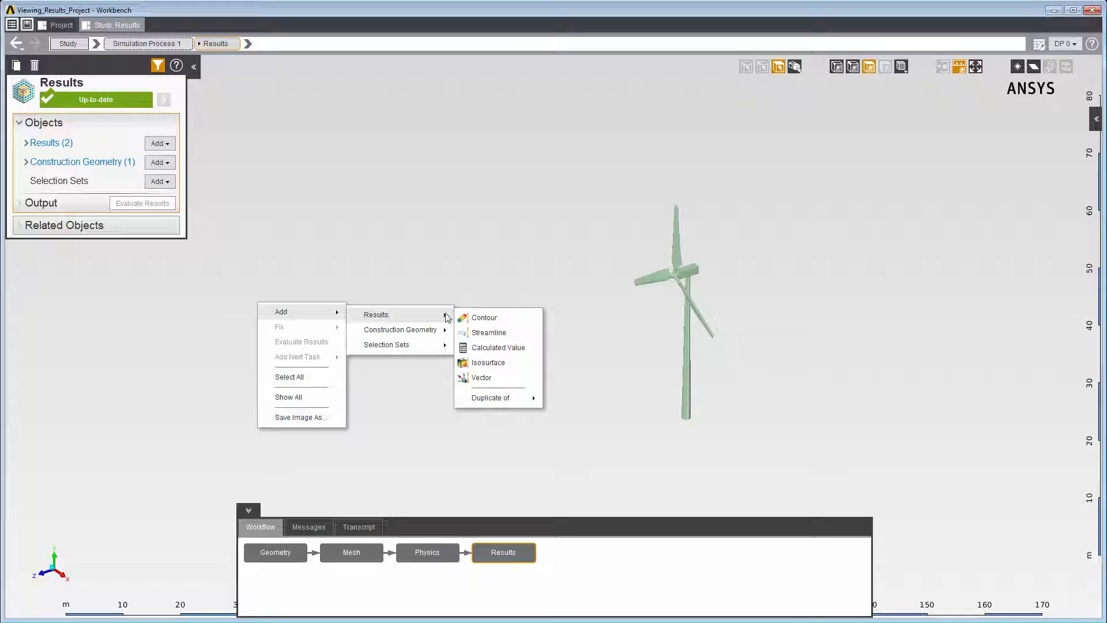
left_click(480, 377)
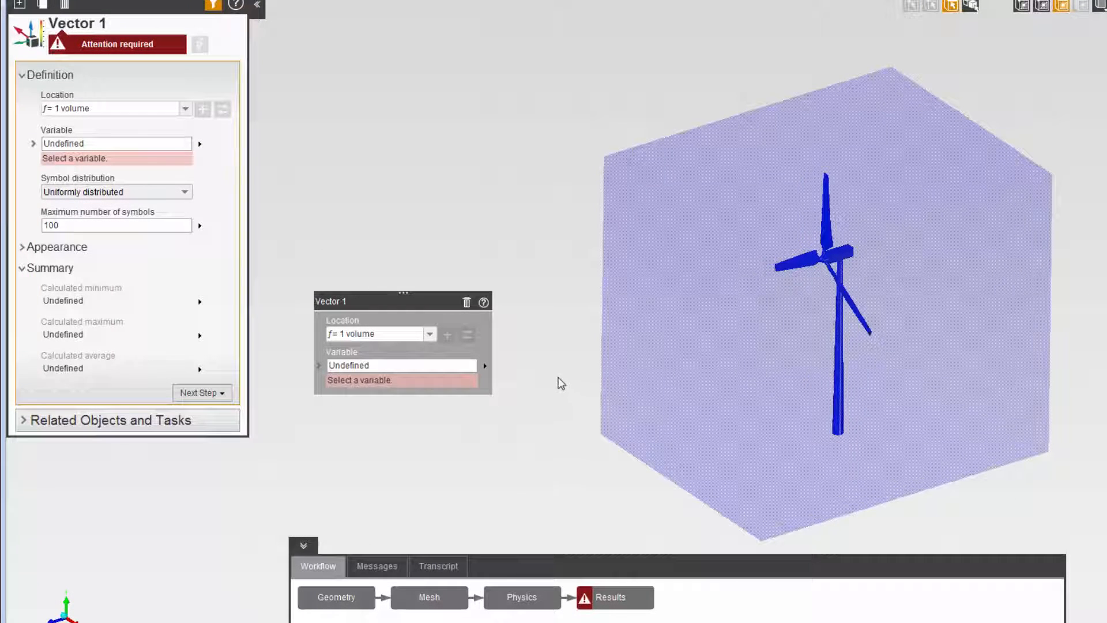
left_click(461, 365)
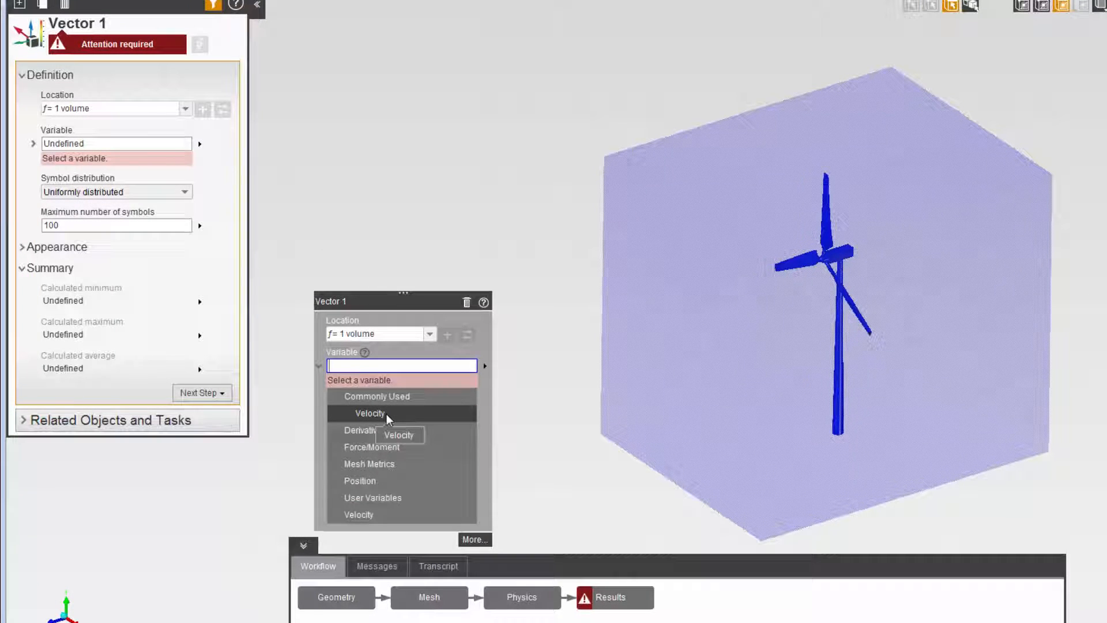
left_click(403, 413)
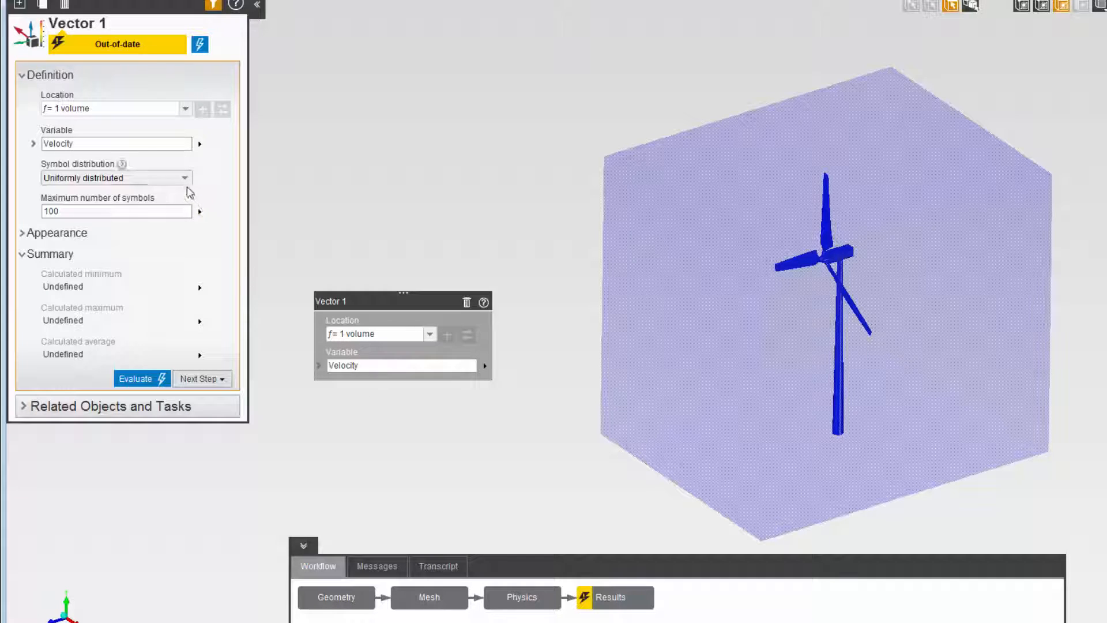
Distribute the velocity vector symbols based on mesh, at every 7th element, and evaluate the result
left_click(183, 179)
left_click(178, 222)
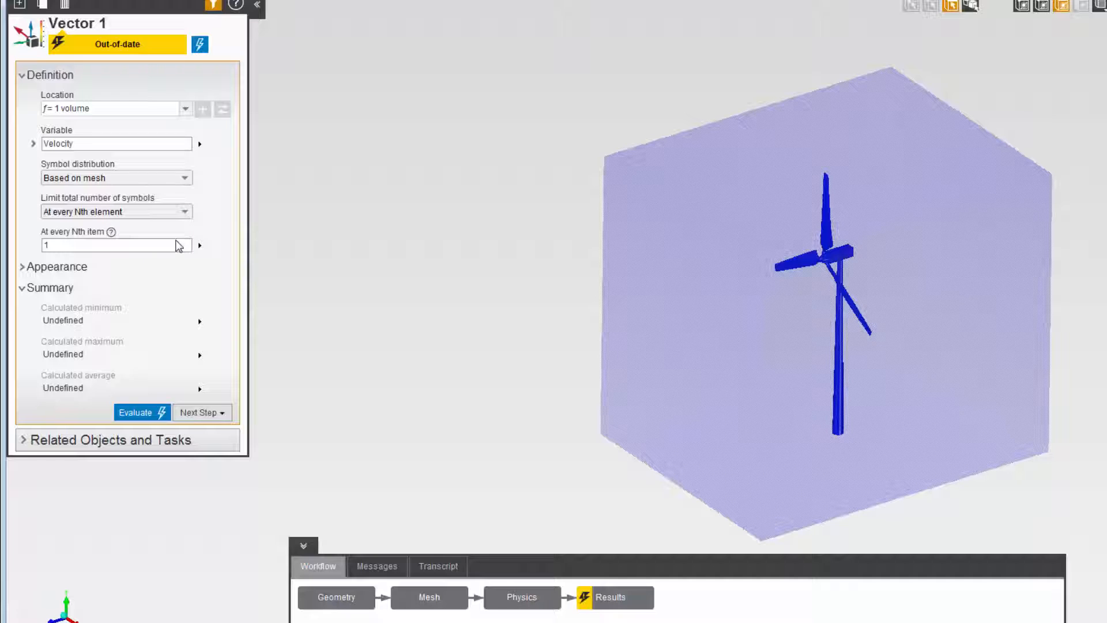
left_click(188, 243)
type("7")
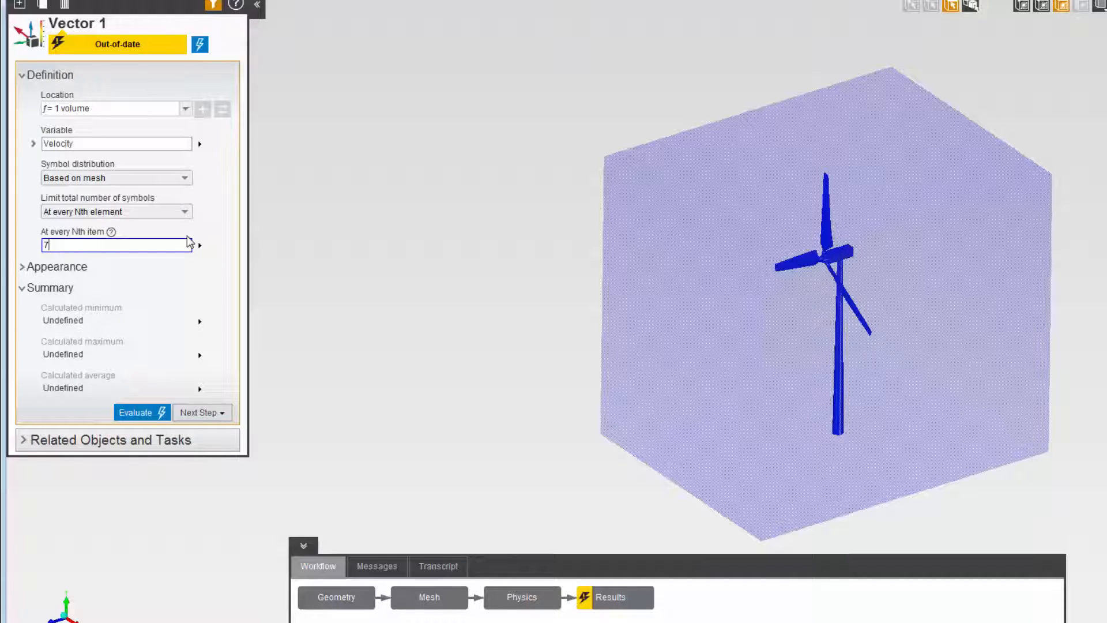
left_click(184, 68)
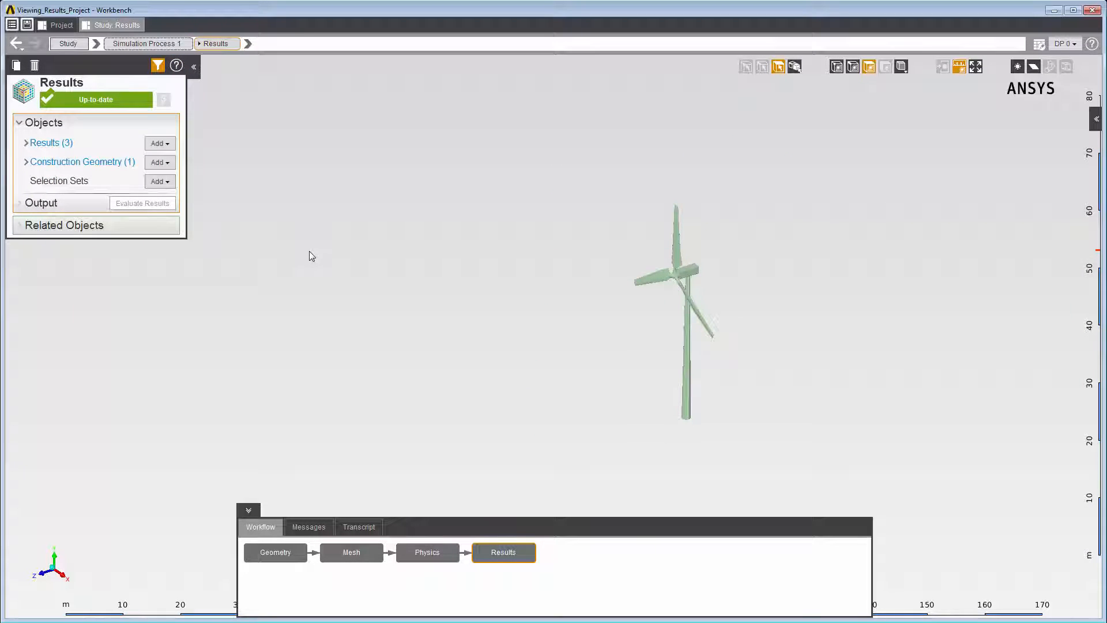
Add a streamline result and set its approximate number of seed points to 50
right_click(310, 251)
mouse_move(332, 262)
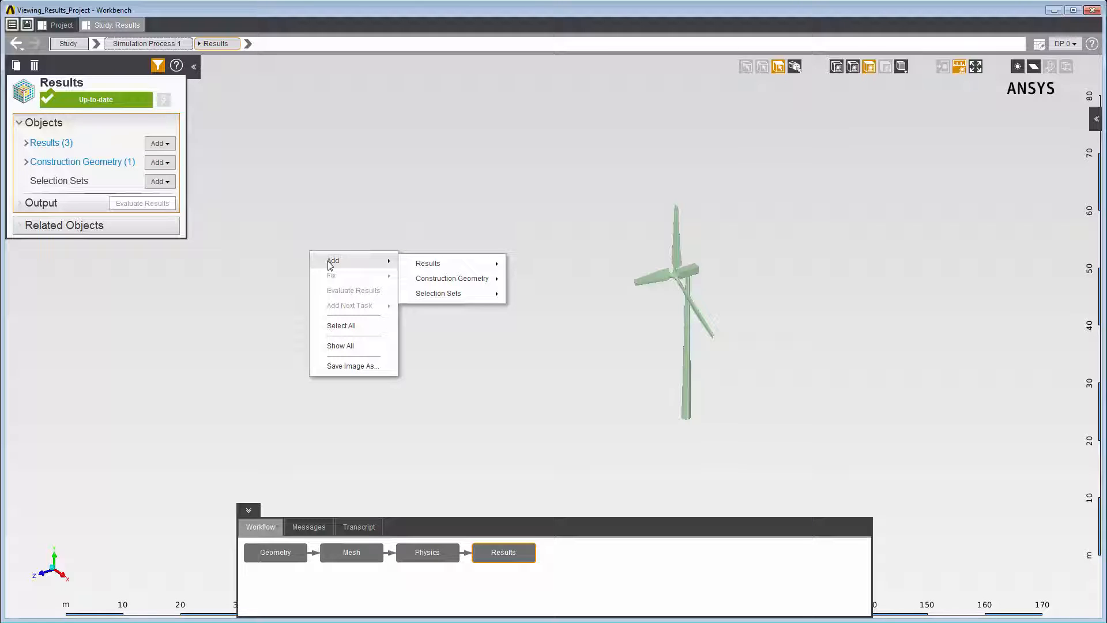
mouse_move(429, 264)
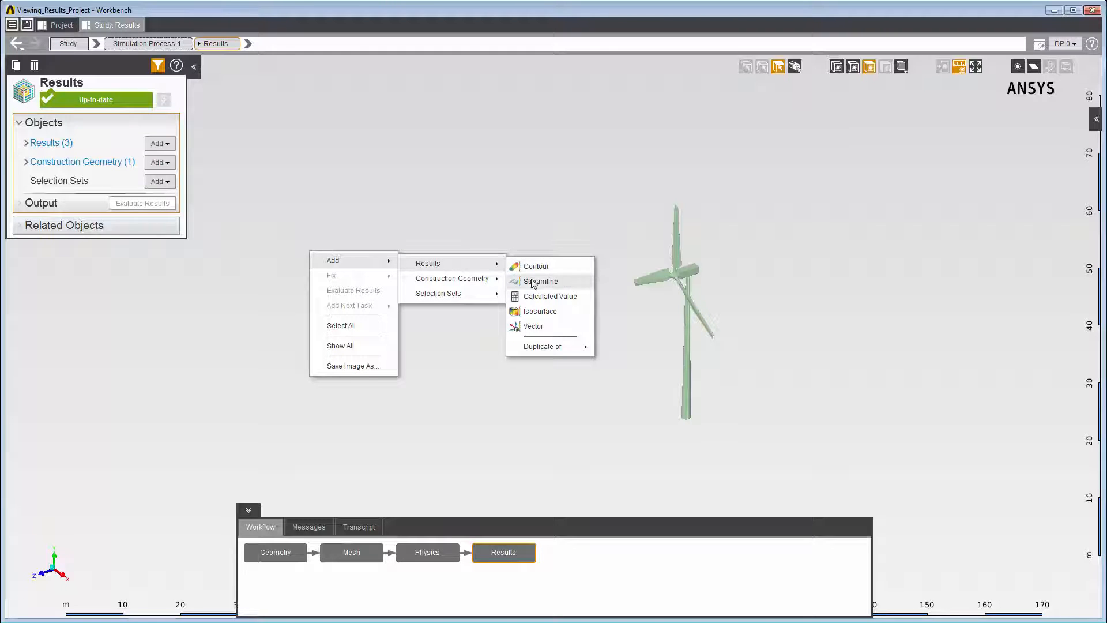
left_click(529, 282)
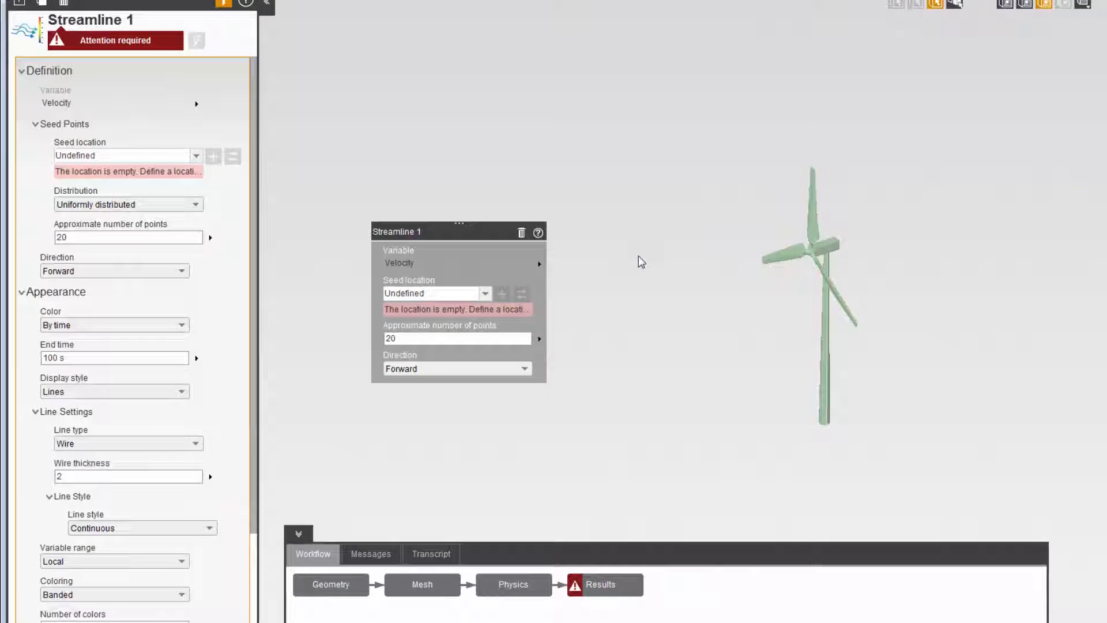
left_click(518, 337)
type("50")
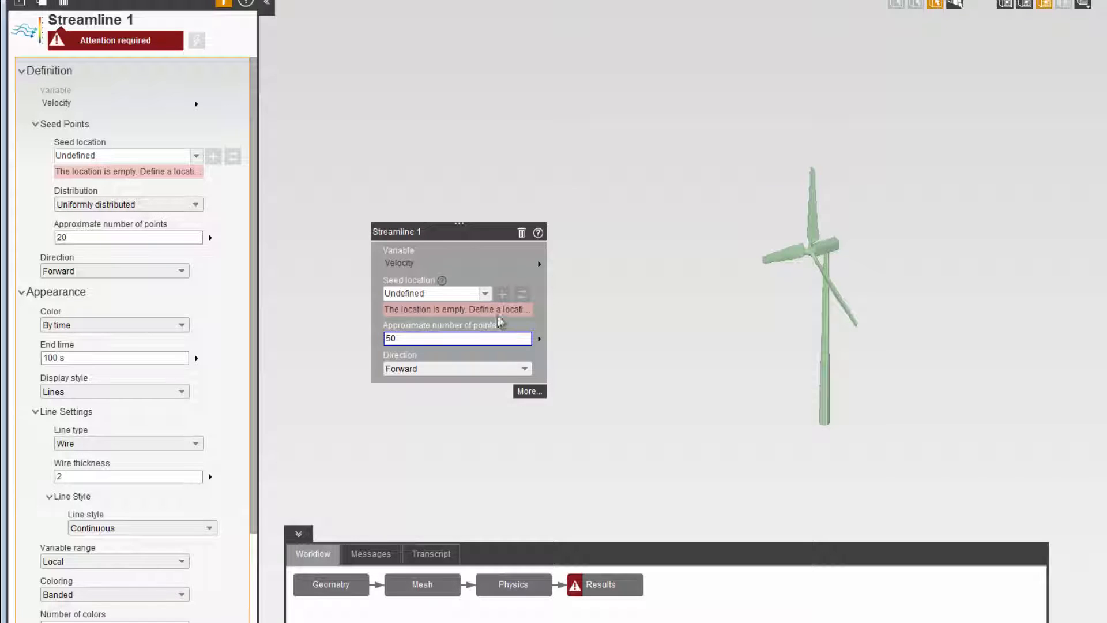
Seed the streamlines from Inlet 1, distributed based on mesh at every 3rd element, and evaluate the result
left_click(485, 293)
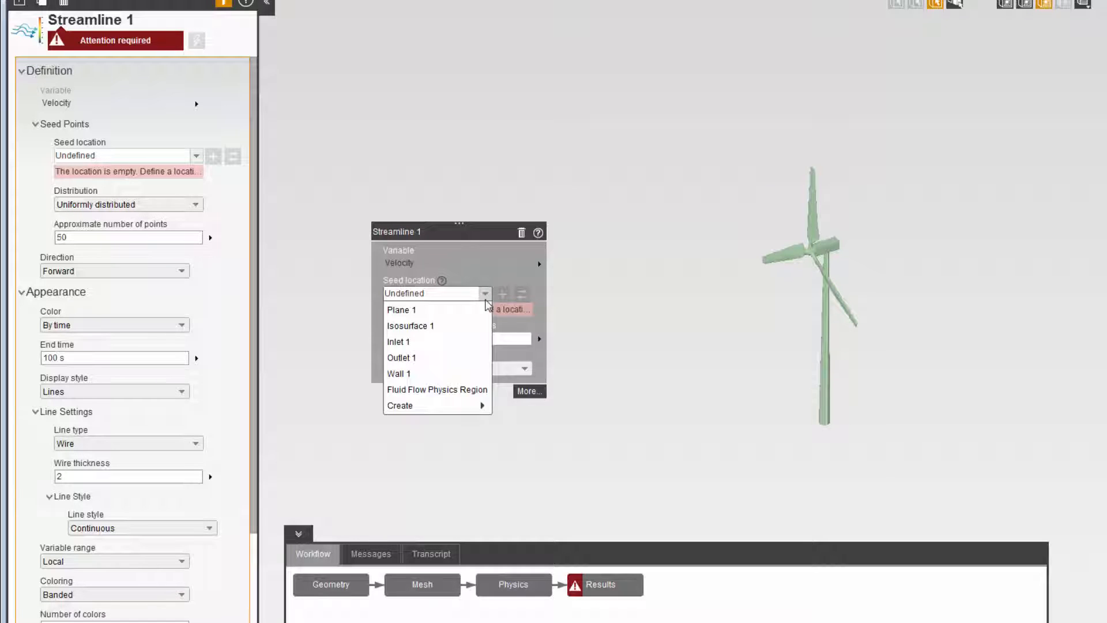
left_click(467, 340)
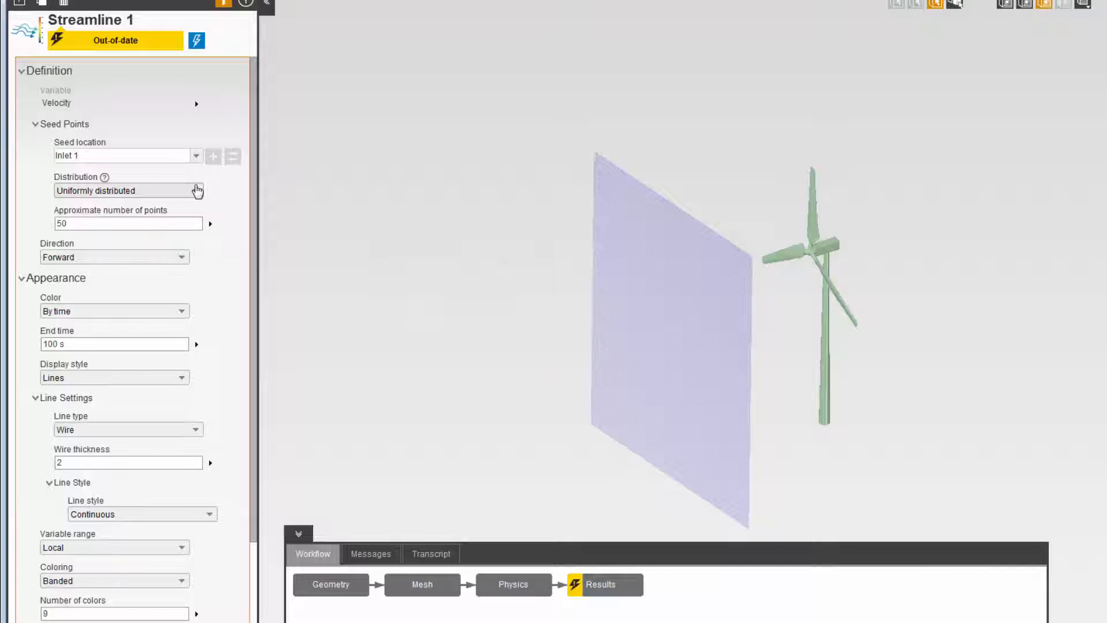
left_click(197, 190)
left_click(181, 237)
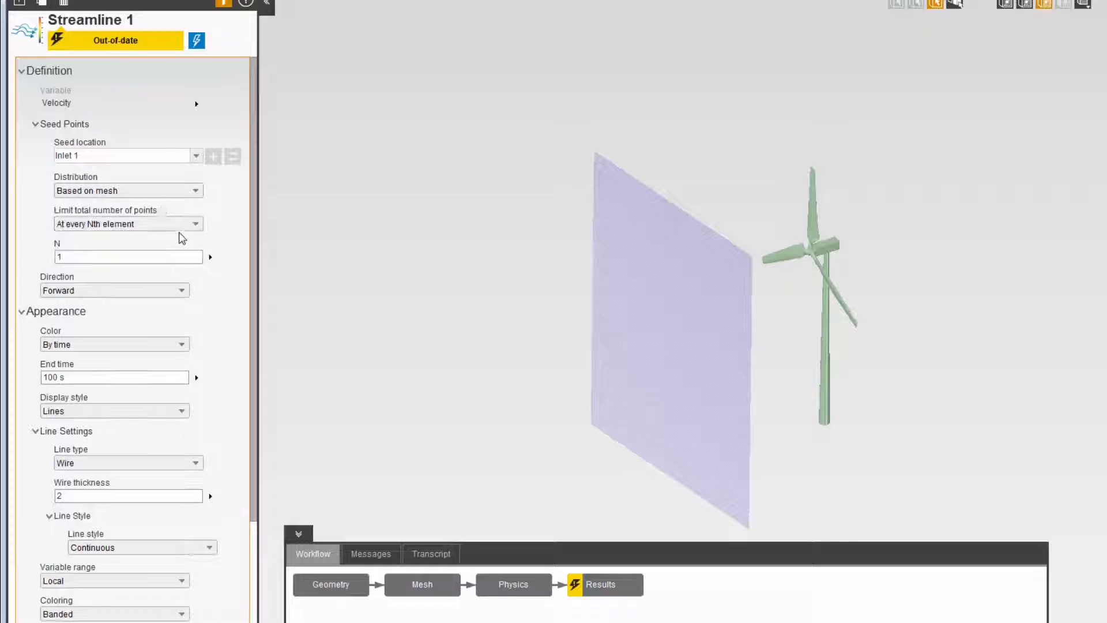
left_click(162, 257)
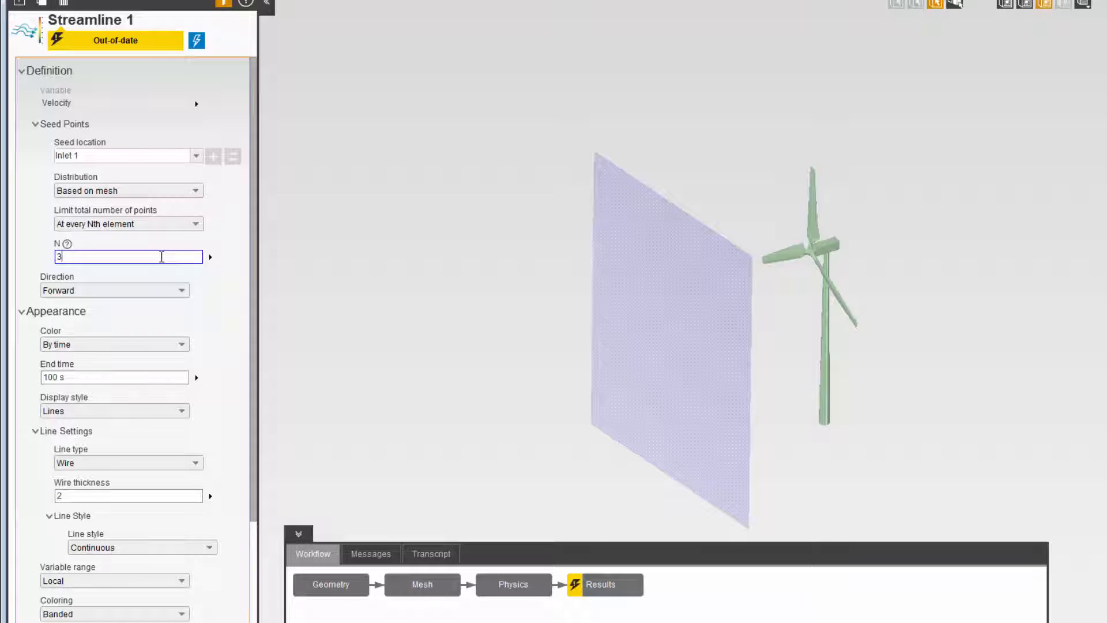
left_click(196, 41)
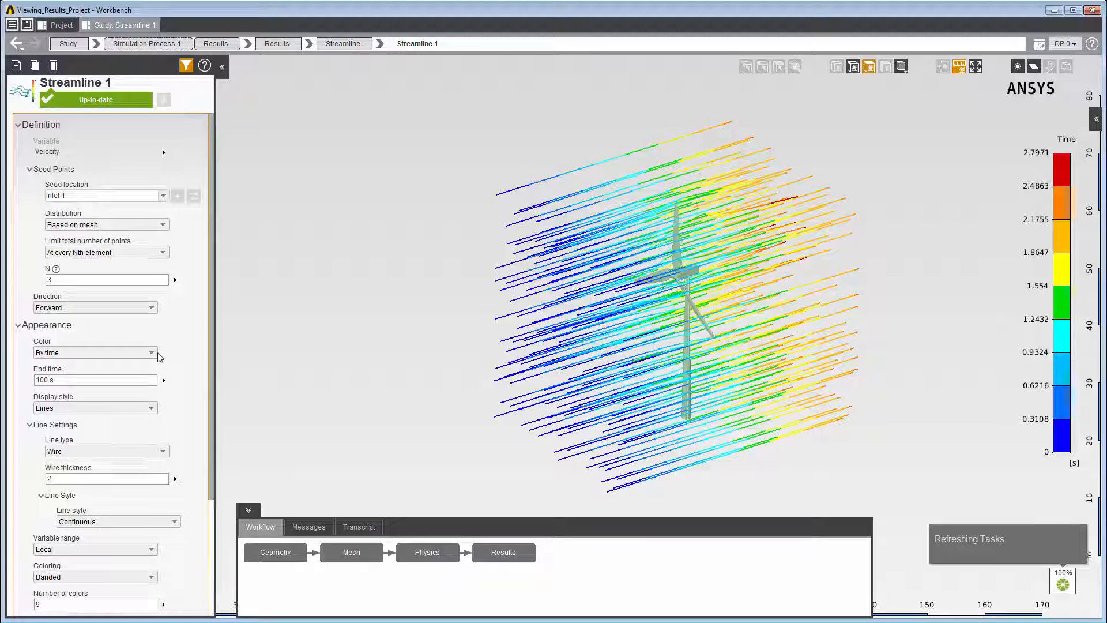
Change the streamline line style to Segments and animate the streamlines
left_click(154, 521)
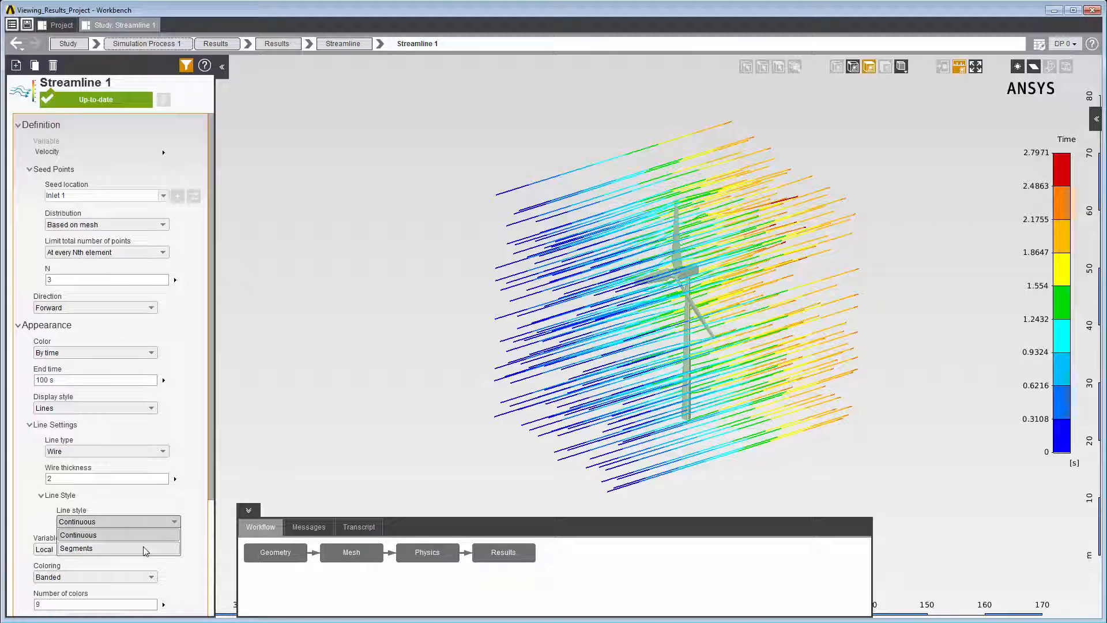
left_click(146, 548)
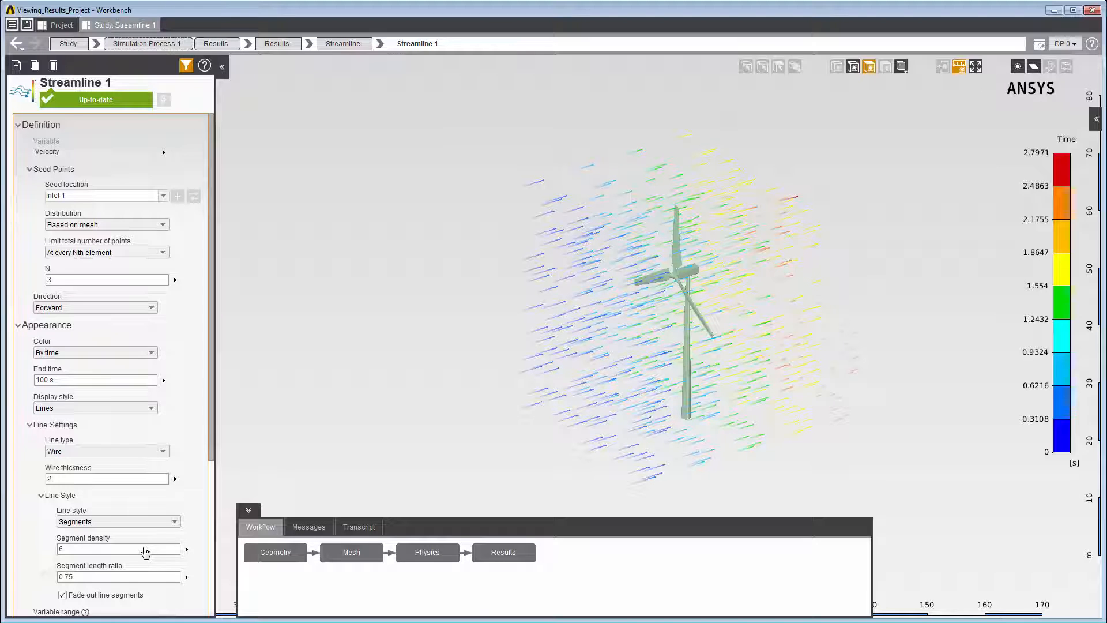
right_click(324, 340)
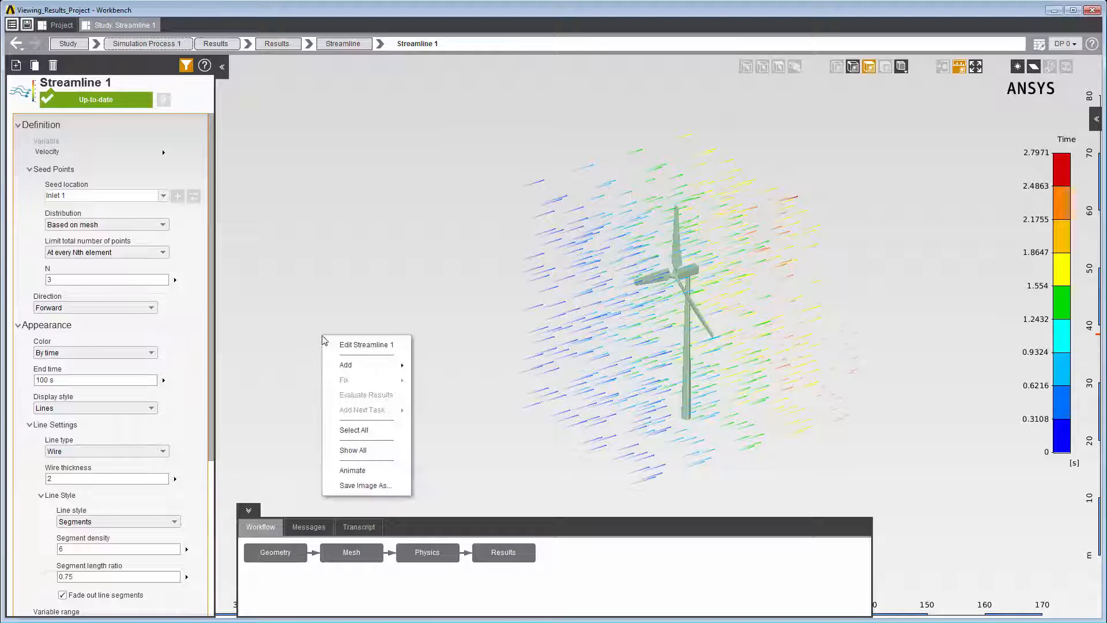
left_click(343, 470)
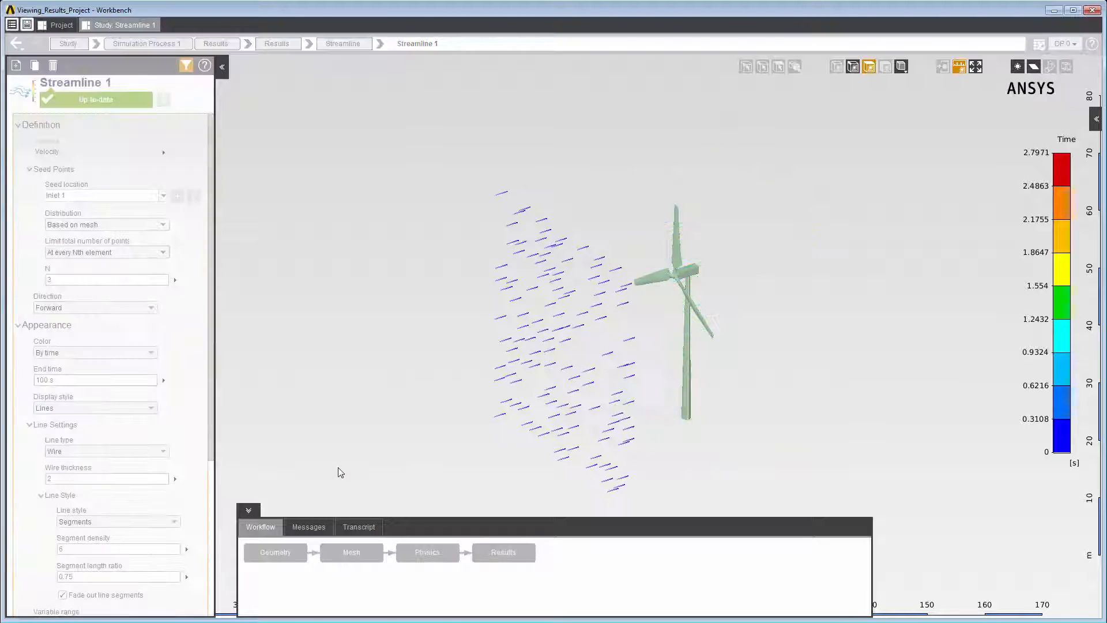